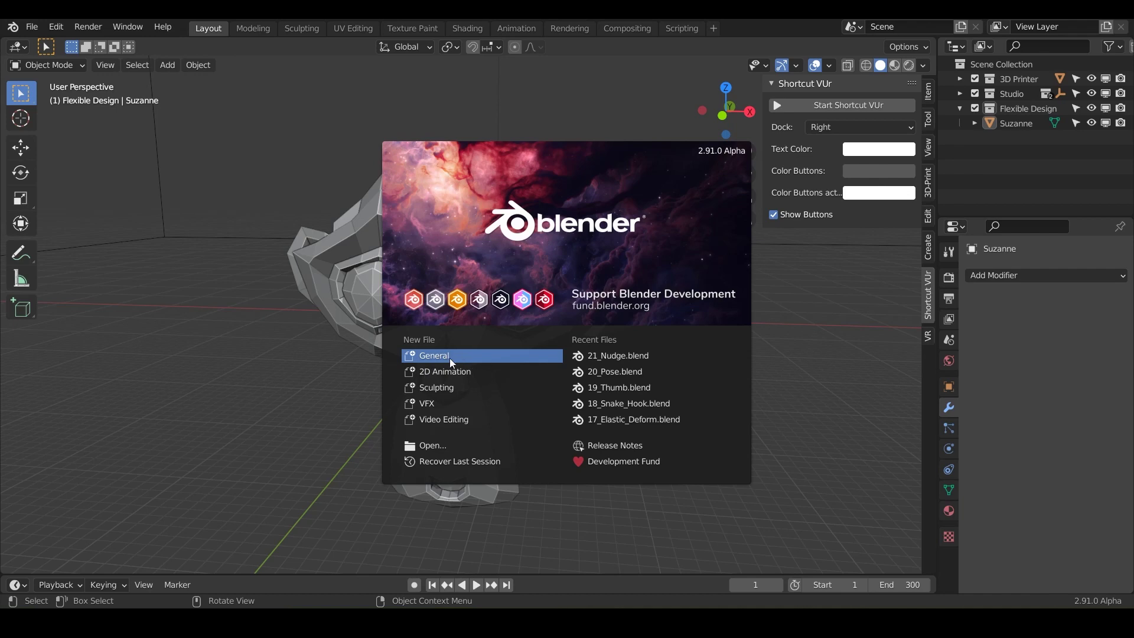
# Dismiss the splash screen and save a copy of the scene as 22_Rotate.
pyautogui.click(433, 355)
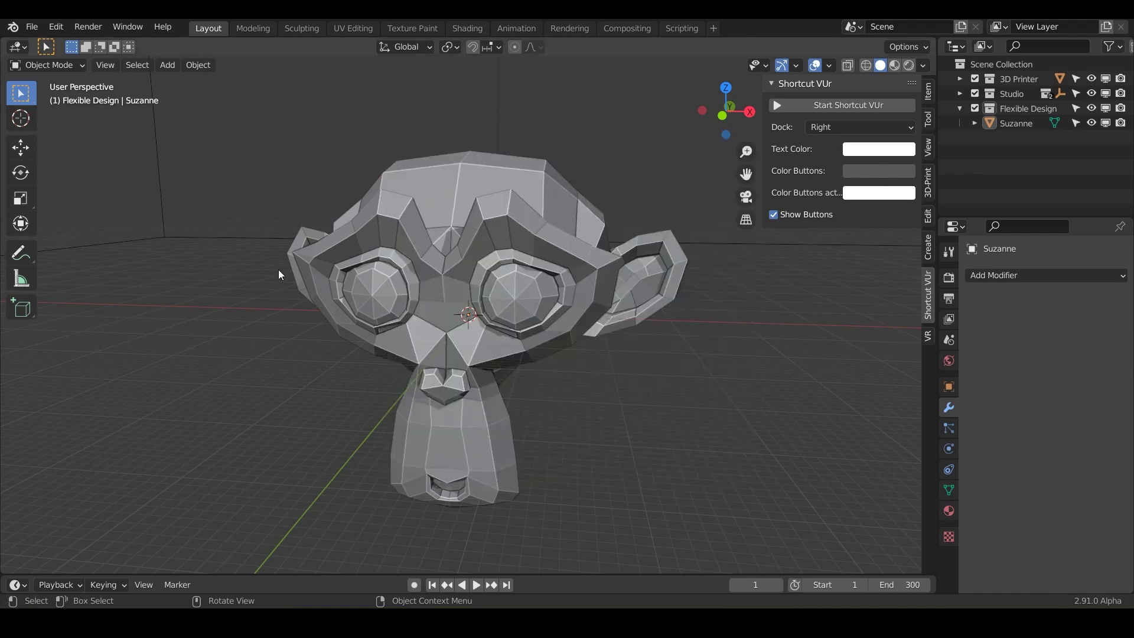
pyautogui.click(29, 26)
pyautogui.click(65, 138)
pyautogui.click(437, 541)
pyautogui.write('22_Rotate')
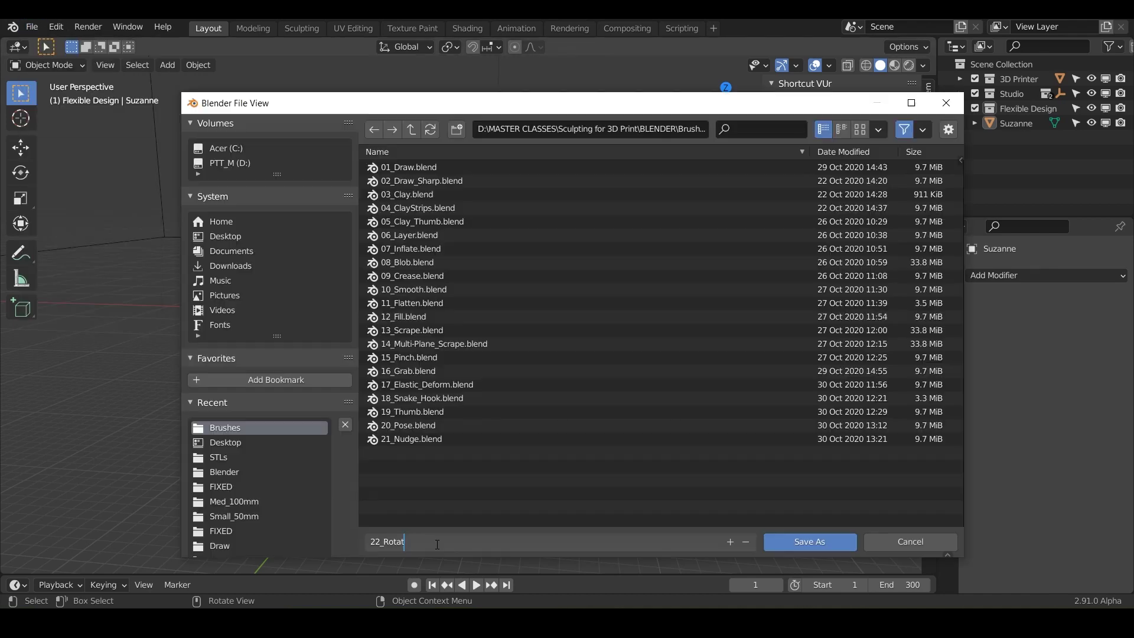
pyautogui.press('Return')
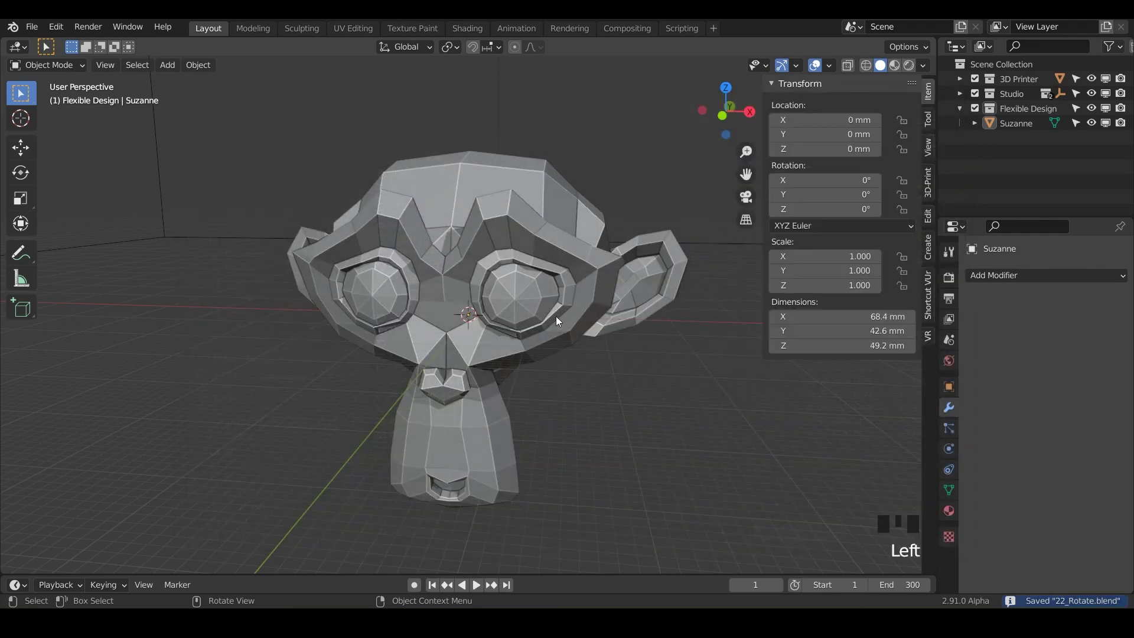
# Select the Suzanne head and set the viewport lighting to MatCap with the multicoloured normal material.
pyautogui.click(522, 332)
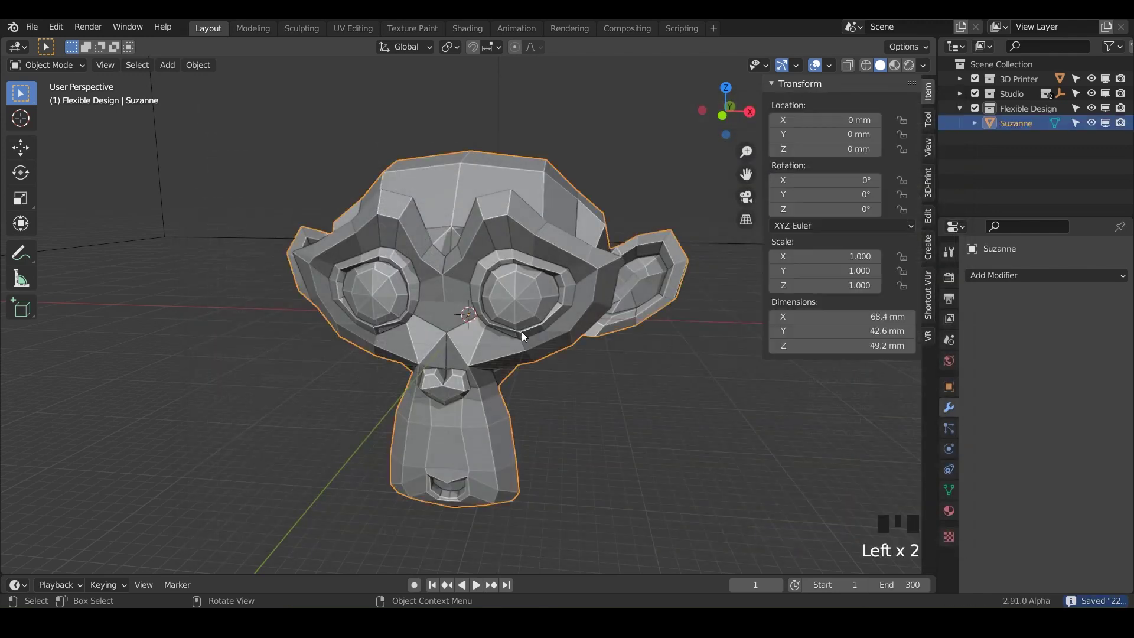
pyautogui.click(923, 65)
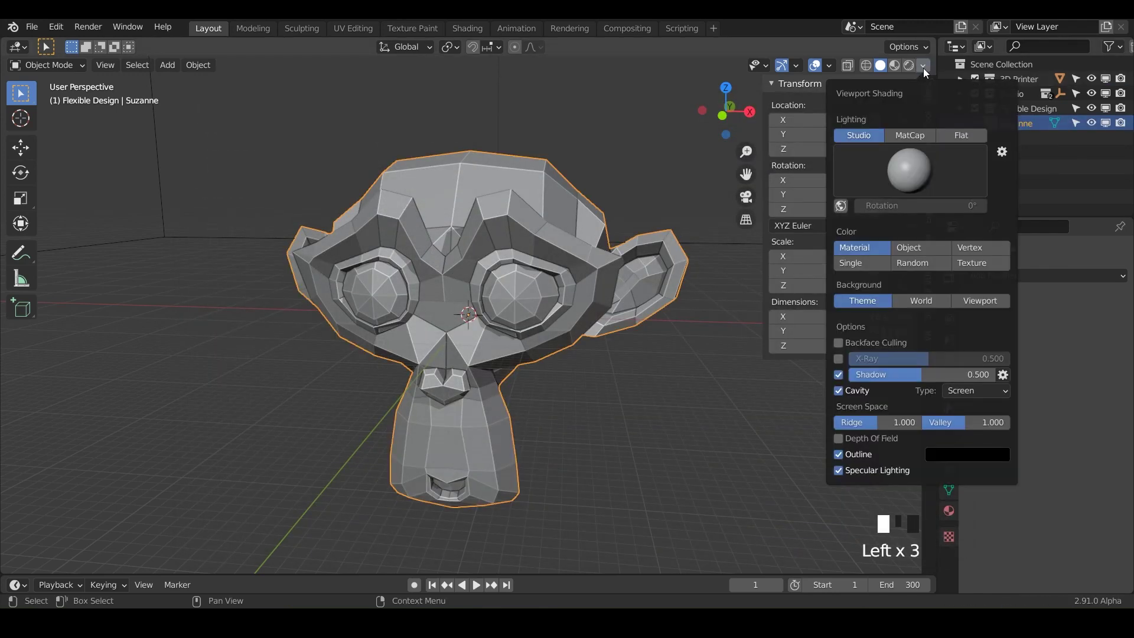
pyautogui.click(901, 138)
pyautogui.click(915, 176)
pyautogui.click(912, 224)
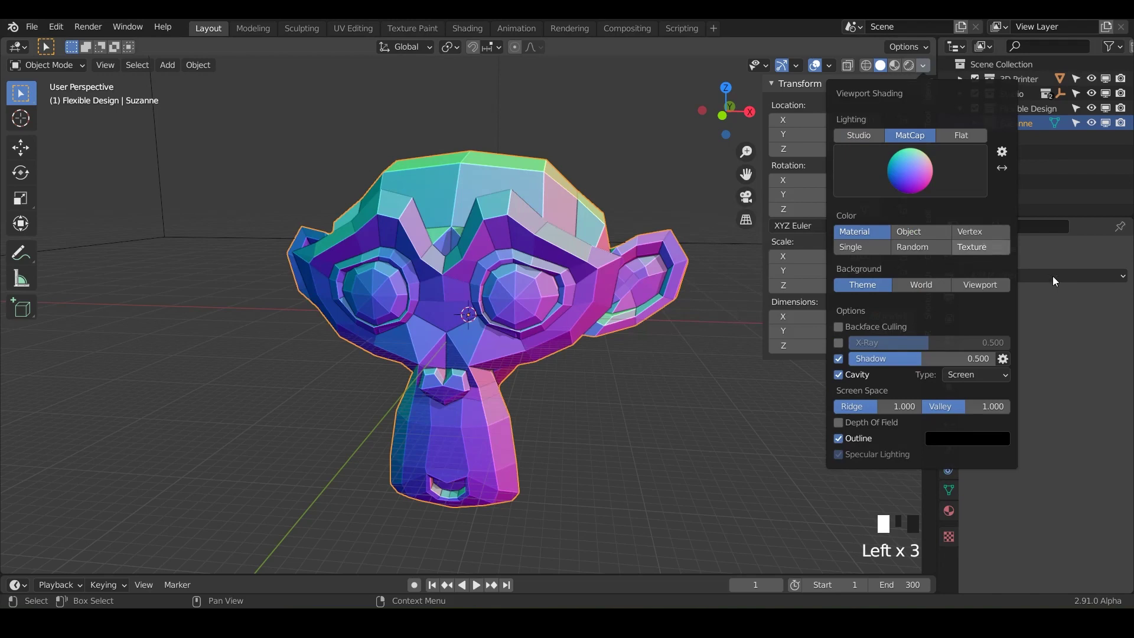
# Add a Multiresolution modifier to Suzanne and subdivide it to level 5.
pyautogui.click(1068, 277)
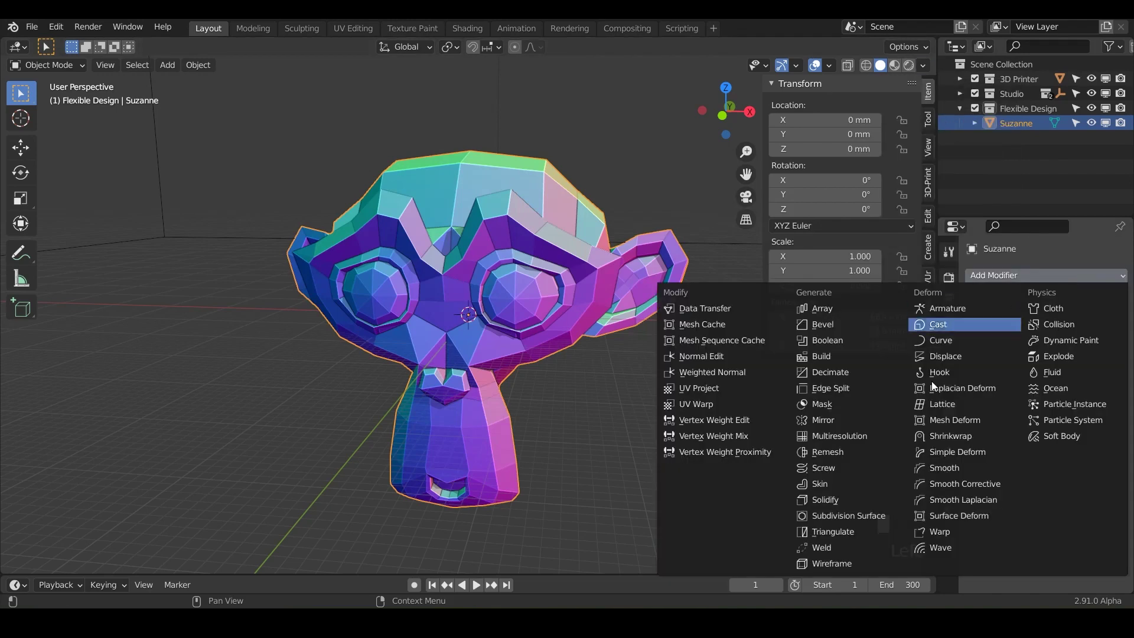
pyautogui.click(864, 435)
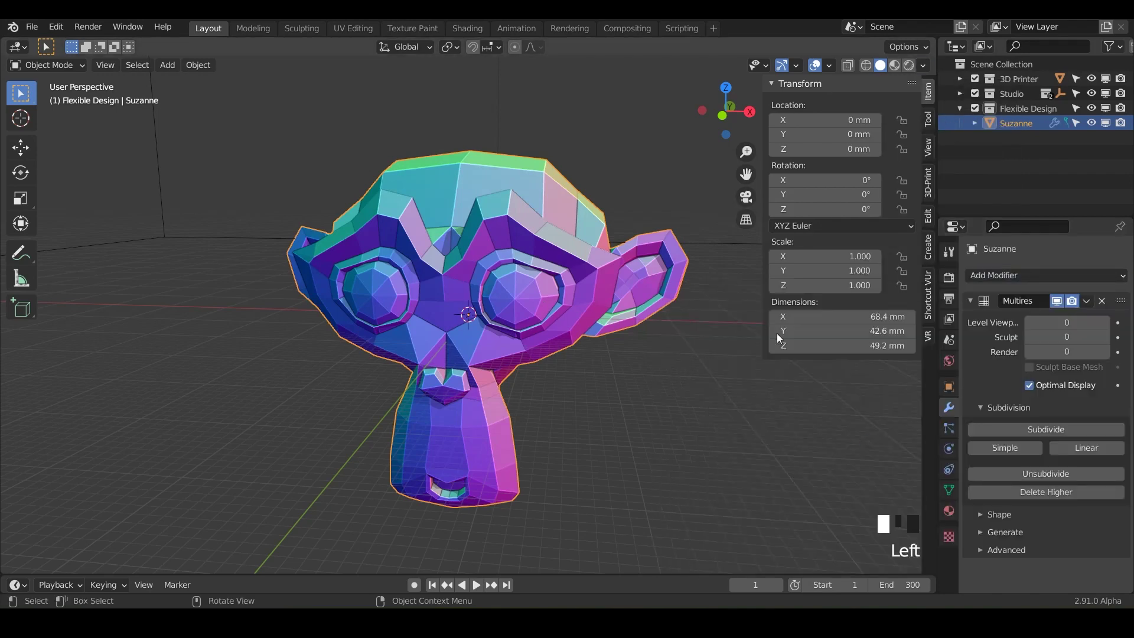
pyautogui.click(1012, 430)
pyautogui.click(1013, 429)
pyautogui.click(1015, 428)
pyautogui.click(1015, 427)
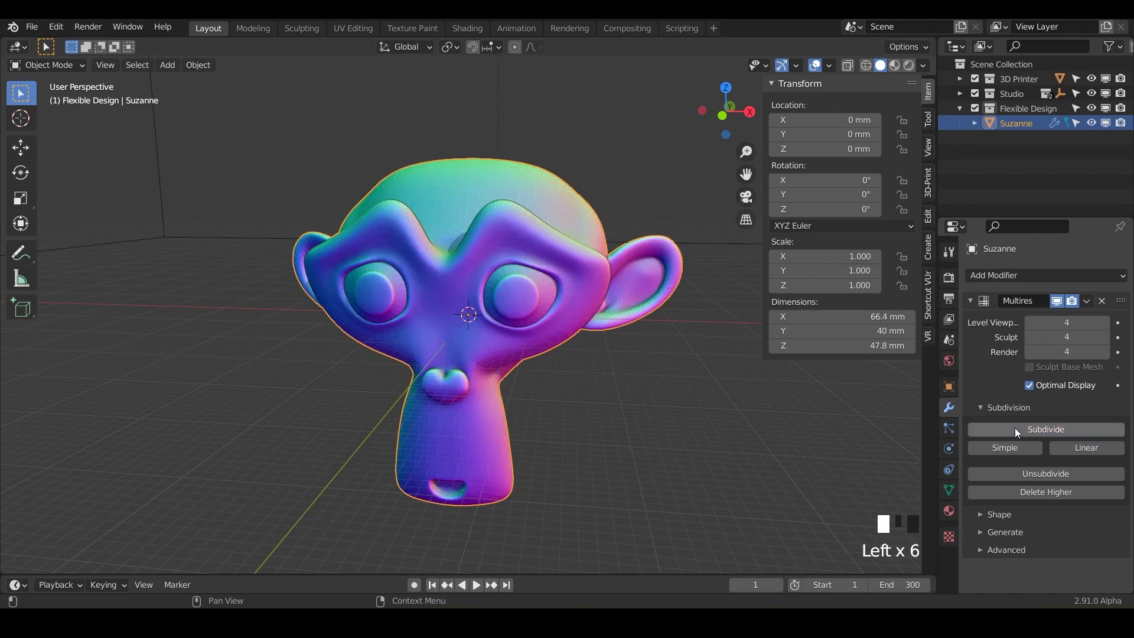
pyautogui.click(1014, 428)
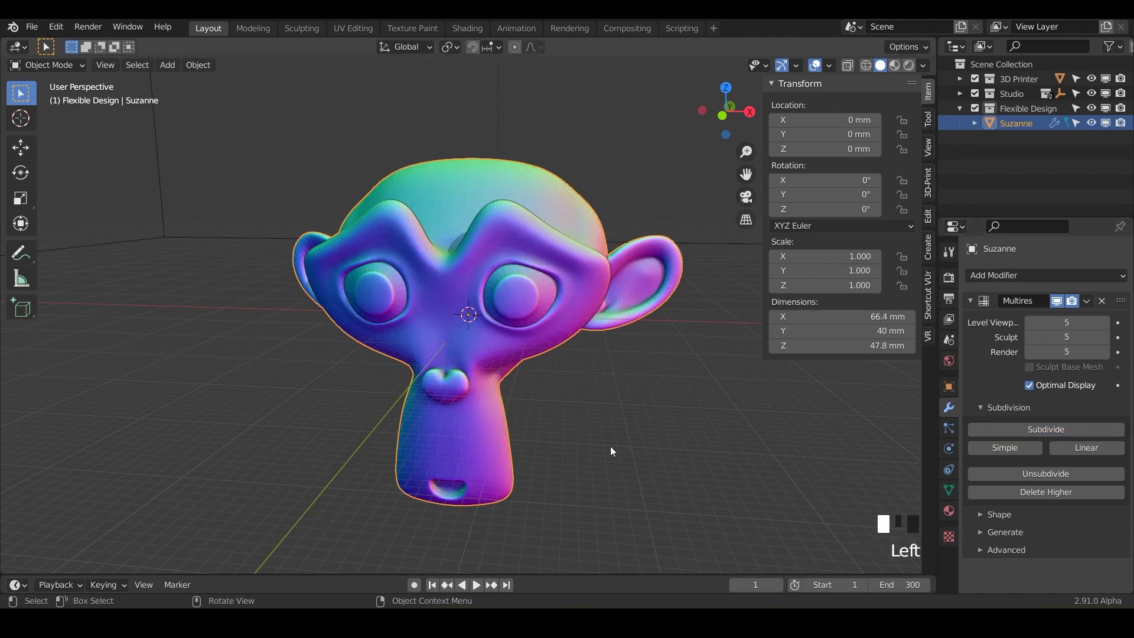
# Enter Sculpt Mode, widen the brush list to show names, choose the Rotate brush and display its settings.
pyautogui.hotkey('ctrl', 'Tab')
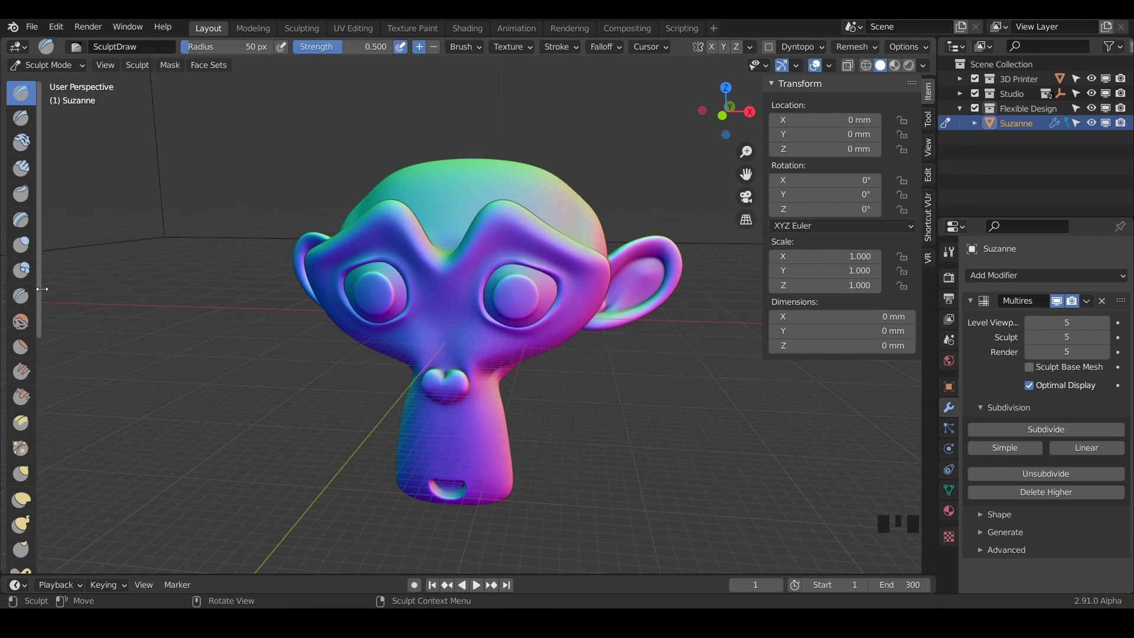
pyautogui.moveTo(42, 288); pyautogui.dragTo(167, 317)
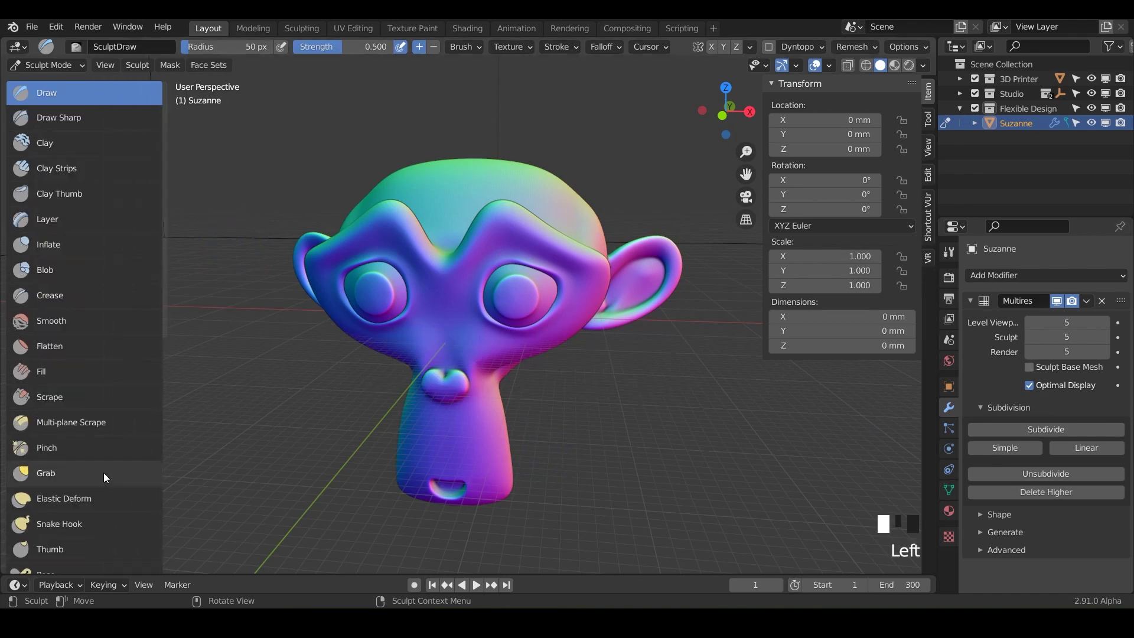
pyautogui.scroll(-6, 104, 473)
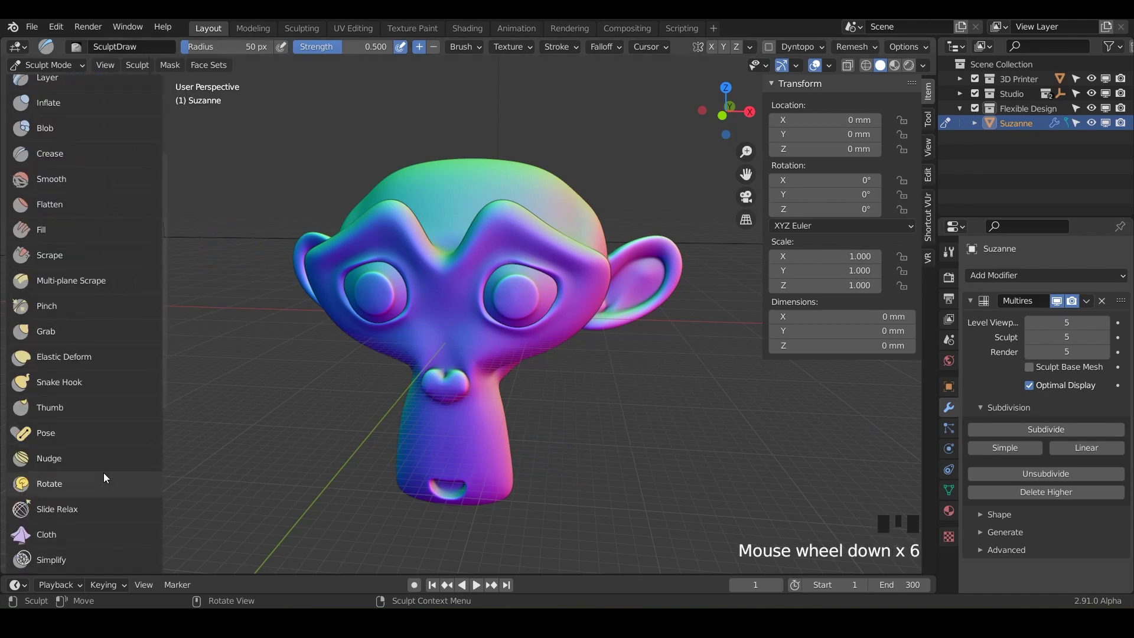
pyautogui.click(48, 487)
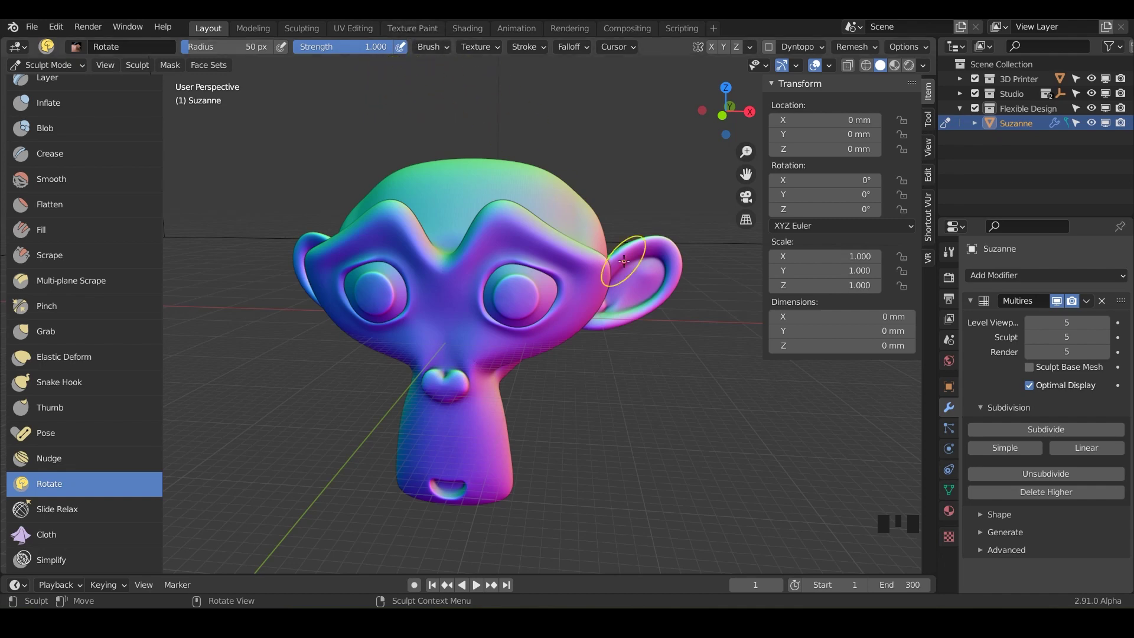
pyautogui.click(928, 122)
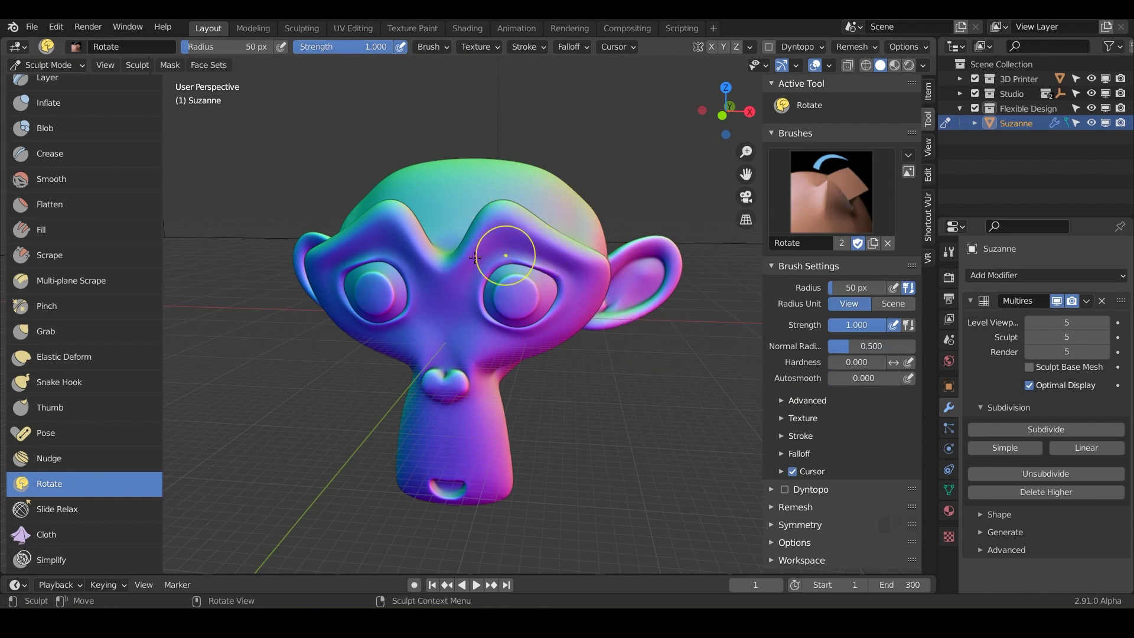
# Enlarge the Rotate brush to a 141 px radius and rotate the ear on the side of the head.
pyautogui.moveTo(481, 324)
pyautogui.mouseDown(button='middle')
pyautogui.moveTo(524, 322)
pyautogui.moveTo(515, 318)
pyautogui.moveTo(527, 291)
pyautogui.mouseUp(button='middle')
pyautogui.scroll(2, 524, 322)
pyautogui.press('f')
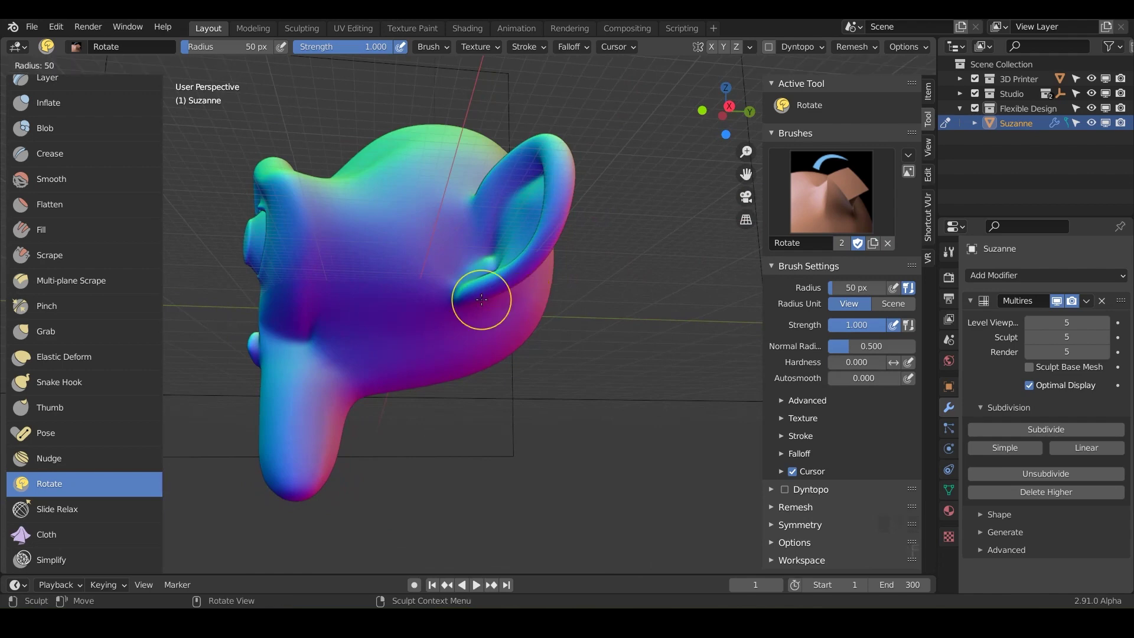
pyautogui.click(565, 300)
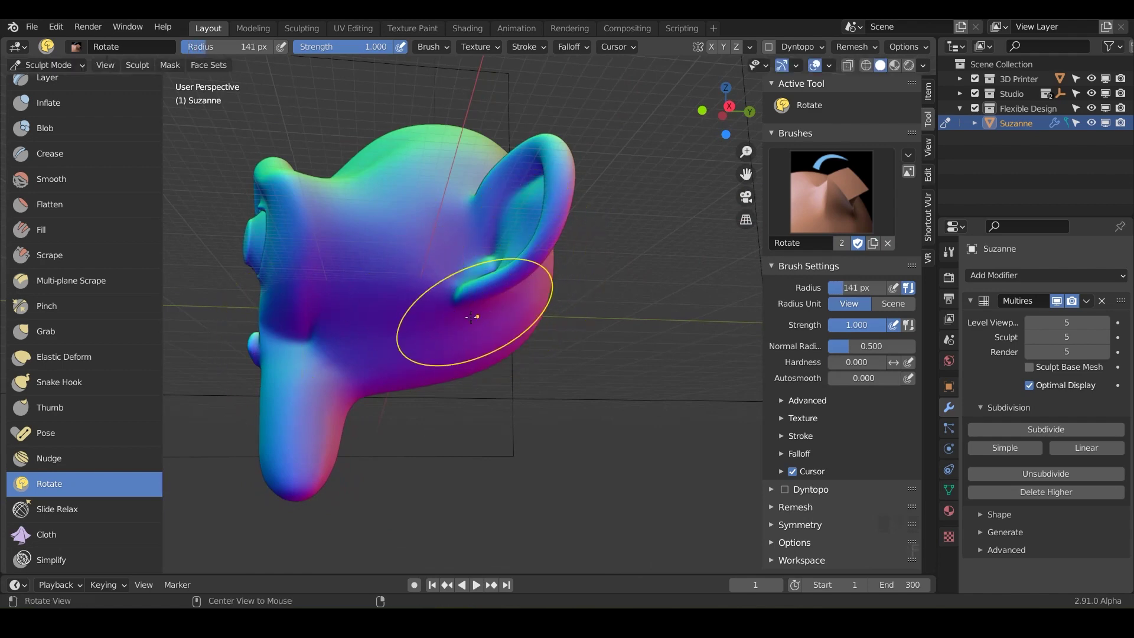
pyautogui.moveTo(471, 317)
pyautogui.keyDown('alt'); pyautogui.mouseDown()
pyautogui.moveTo(504, 345)
pyautogui.moveTo(508, 332)
pyautogui.moveTo(493, 338)
pyautogui.moveTo(506, 354)
pyautogui.mouseUp(); pyautogui.keyUp('alt')
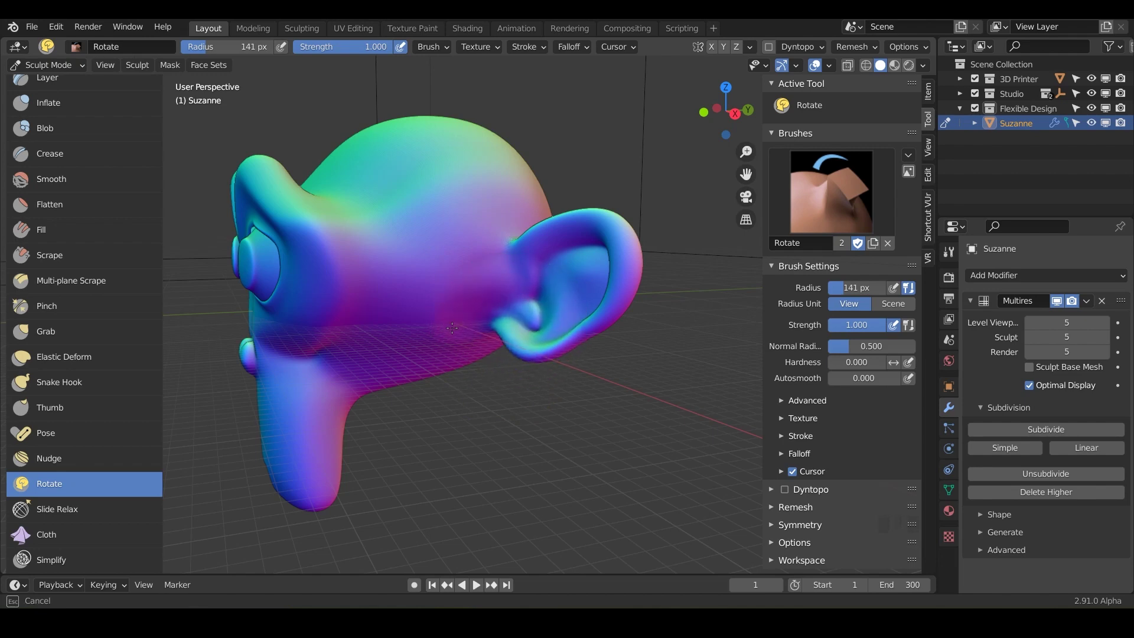
pyautogui.moveTo(452, 327); pyautogui.dragTo(448, 327)
pyautogui.moveTo(553, 222); pyautogui.dragTo(522, 235)
pyautogui.moveTo(524, 288); pyautogui.dragTo(592, 289, button='middle')
pyautogui.moveTo(577, 206)
pyautogui.keyDown('shift'); pyautogui.mouseDown()
pyautogui.moveTo(568, 185)
pyautogui.moveTo(561, 202)
pyautogui.mouseUp(); pyautogui.keyUp('shift')
# Rotate the nose with the Rotate brush, working from the right orthographic view.
pyautogui.moveTo(562, 201)
pyautogui.mouseDown(button='middle')
pyautogui.moveTo(595, 317)
pyautogui.moveTo(525, 292)
pyautogui.moveTo(443, 299)
pyautogui.mouseUp(button='middle')
pyautogui.scroll(3, 525, 292)
pyautogui.press('KP_3')
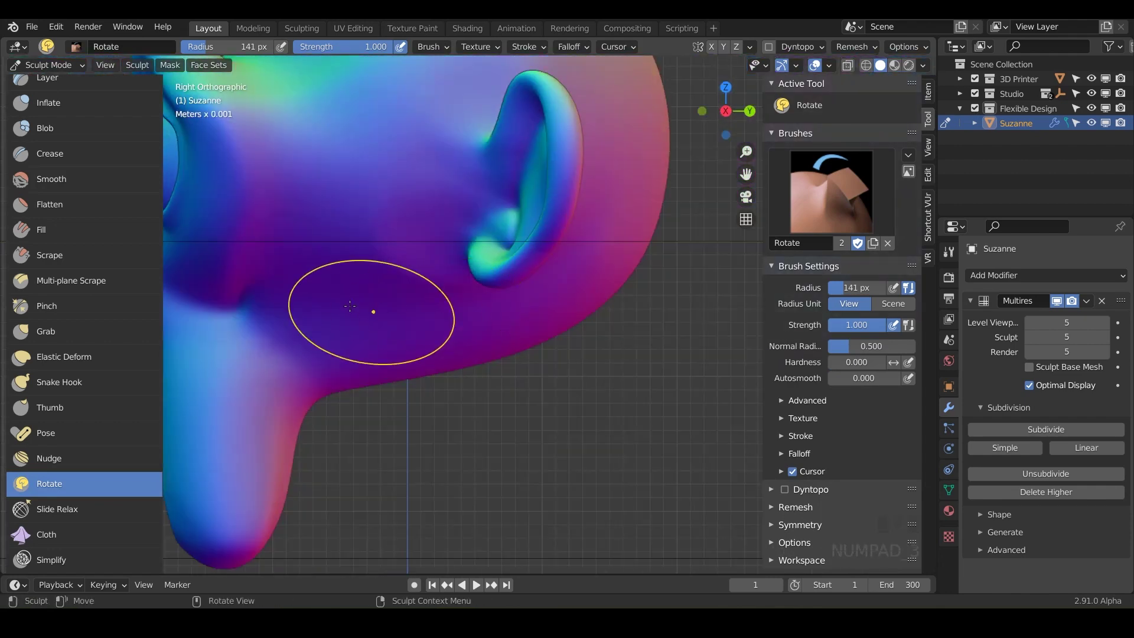
pyautogui.keyDown('shift'); pyautogui.moveTo(350, 306); pyautogui.dragTo(577, 322, button='middle'); pyautogui.keyUp('shift')
pyautogui.scroll(2, 378, 332)
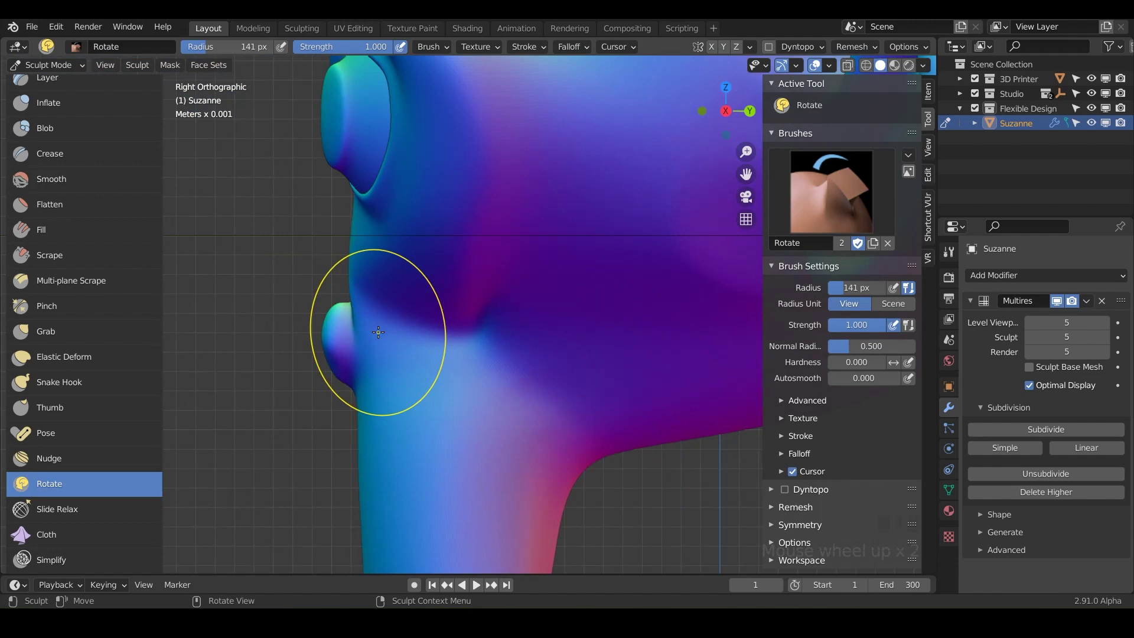
pyautogui.scroll(2, 378, 332)
pyautogui.keyDown('shift'); pyautogui.moveTo(378, 332); pyautogui.dragTo(488, 298, button='middle'); pyautogui.keyUp('shift')
pyautogui.moveTo(421, 276)
pyautogui.mouseDown()
pyautogui.moveTo(438, 263)
pyautogui.moveTo(441, 290)
pyautogui.mouseUp()
pyautogui.keyDown('alt'); pyautogui.moveTo(440, 339); pyautogui.dragTo(464, 333); pyautogui.keyUp('alt')
pyautogui.scroll(-3, 464, 333)
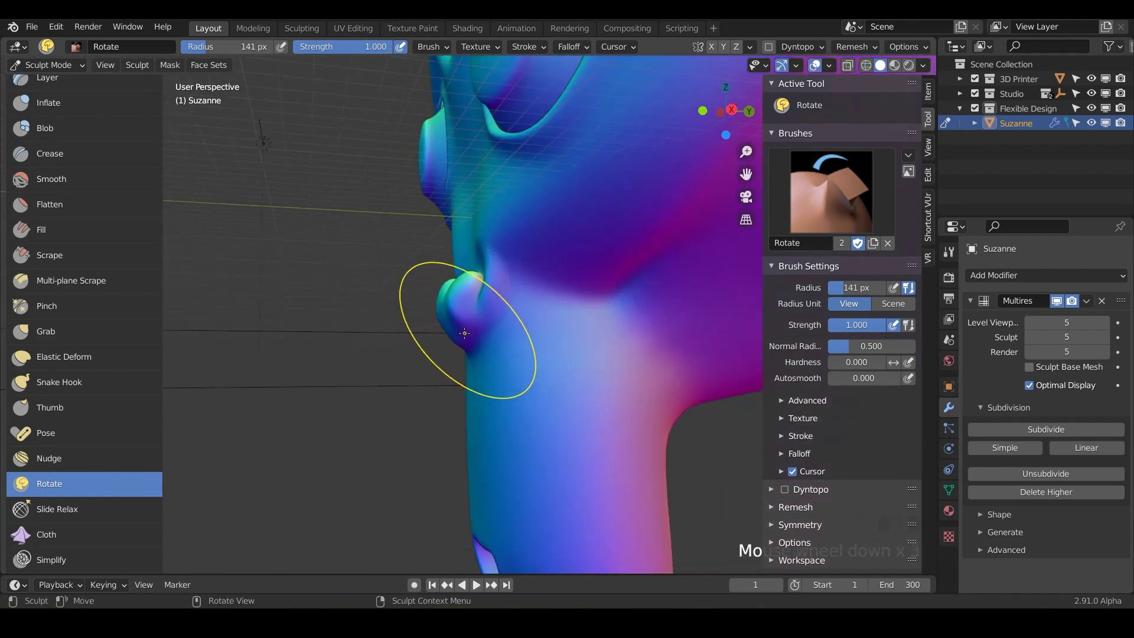
# Smooth the crease beside the nose.
pyautogui.moveTo(464, 334); pyautogui.dragTo(581, 387, button='middle')
pyautogui.scroll(-2, 572, 342)
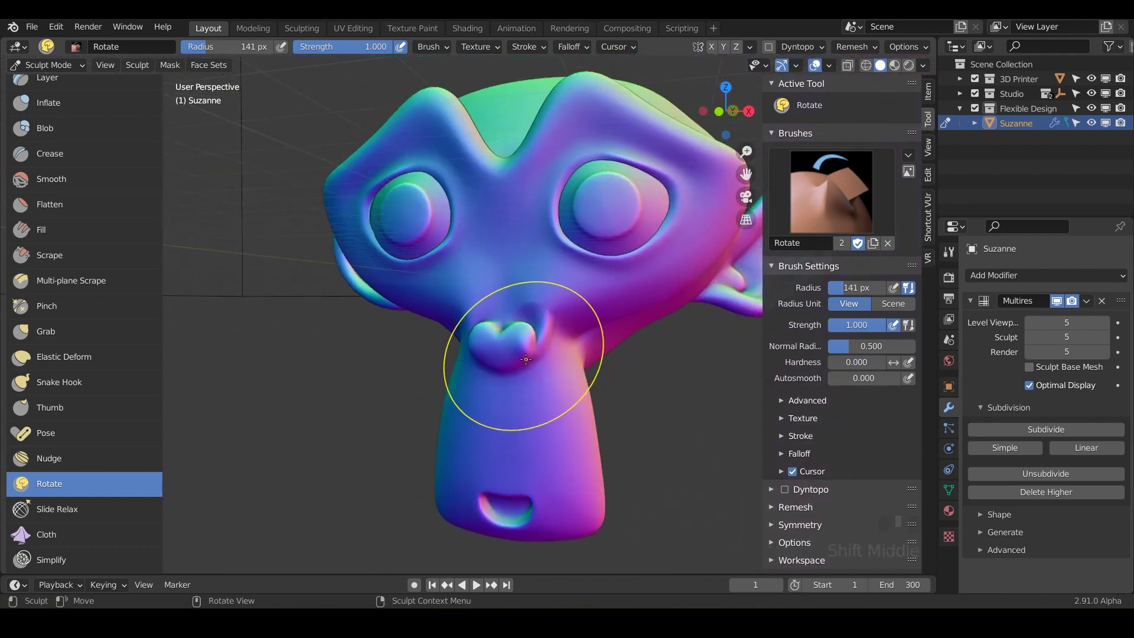
pyautogui.scroll(5, 526, 359)
pyautogui.keyDown('shift'); pyautogui.moveTo(600, 303); pyautogui.dragTo(570, 286); pyautogui.keyUp('shift')
pyautogui.scroll(-3, 570, 285)
# Twist the surface on top of the head into a spiral with the Rotate brush.
pyautogui.moveTo(570, 285)
pyautogui.keyDown('shift'); pyautogui.mouseDown(button='middle')
pyautogui.moveTo(504, 284)
pyautogui.moveTo(470, 353)
pyautogui.mouseUp(button='middle'); pyautogui.keyUp('shift')
pyautogui.moveTo(542, 104); pyautogui.dragTo(490, 243, button='middle')
pyautogui.keyDown('shift'); pyautogui.moveTo(559, 167); pyautogui.dragTo(471, 220, button='middle'); pyautogui.keyUp('shift')
pyautogui.moveTo(444, 217); pyautogui.dragTo(462, 244)
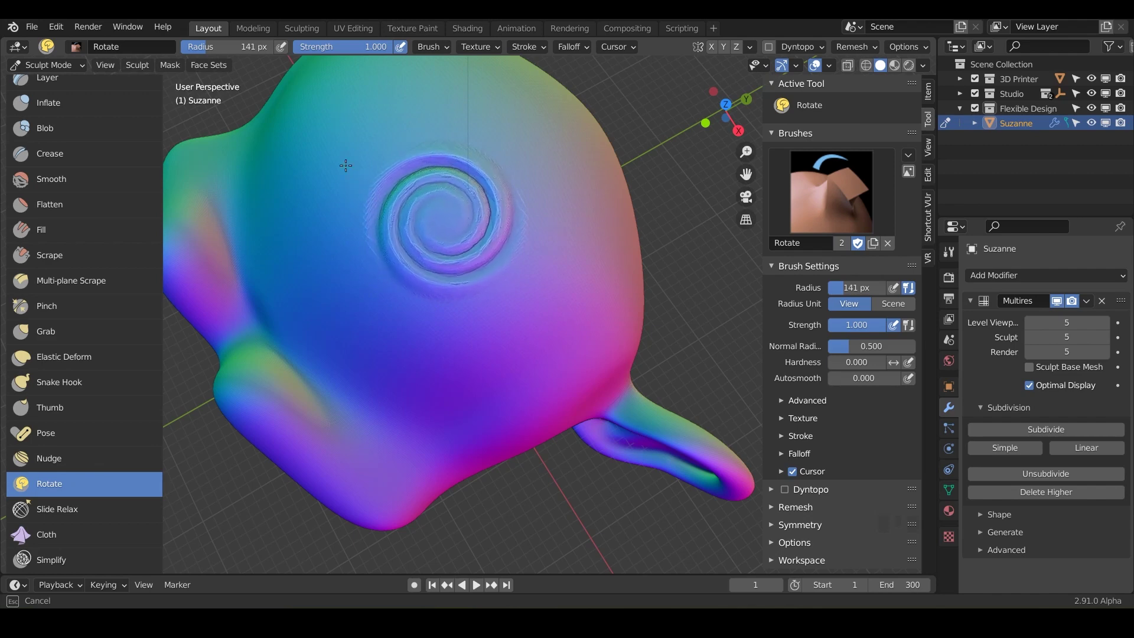
# Rotate the lower jaw from the side so that the chin bends backward.
pyautogui.moveTo(392, 223)
pyautogui.mouseDown(button='middle')
pyautogui.moveTo(469, 299)
pyautogui.moveTo(358, 315)
pyautogui.mouseUp(button='middle')
pyautogui.scroll(-5, 394, 302)
pyautogui.scroll(2, 457, 358)
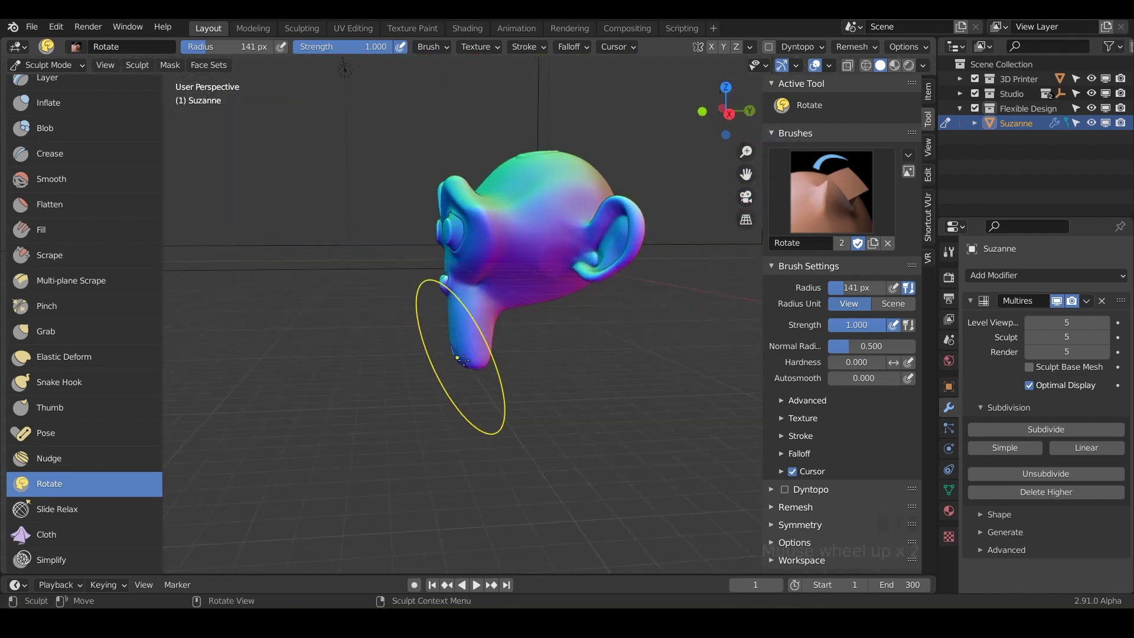
pyautogui.moveTo(463, 359)
pyautogui.mouseDown()
pyautogui.moveTo(481, 375)
pyautogui.moveTo(541, 361)
pyautogui.mouseUp()
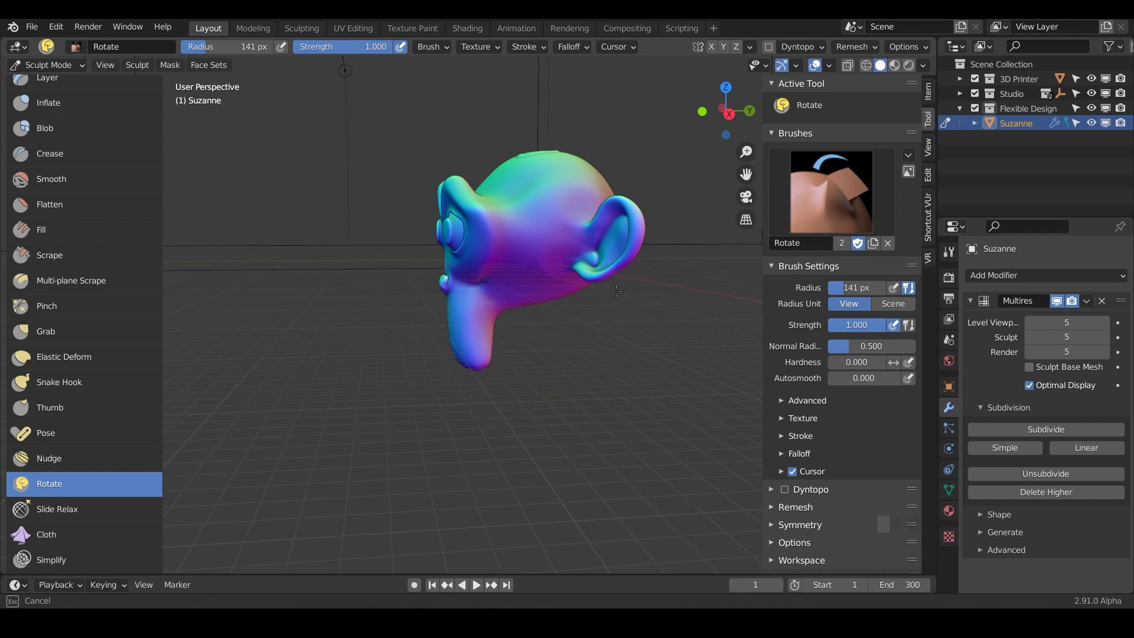
pyautogui.moveTo(489, 310); pyautogui.dragTo(493, 320)
pyautogui.scroll(3, 483, 359)
pyautogui.keyDown('shift'); pyautogui.moveTo(484, 362); pyautogui.dragTo(415, 218, button='middle'); pyautogui.keyUp('shift')
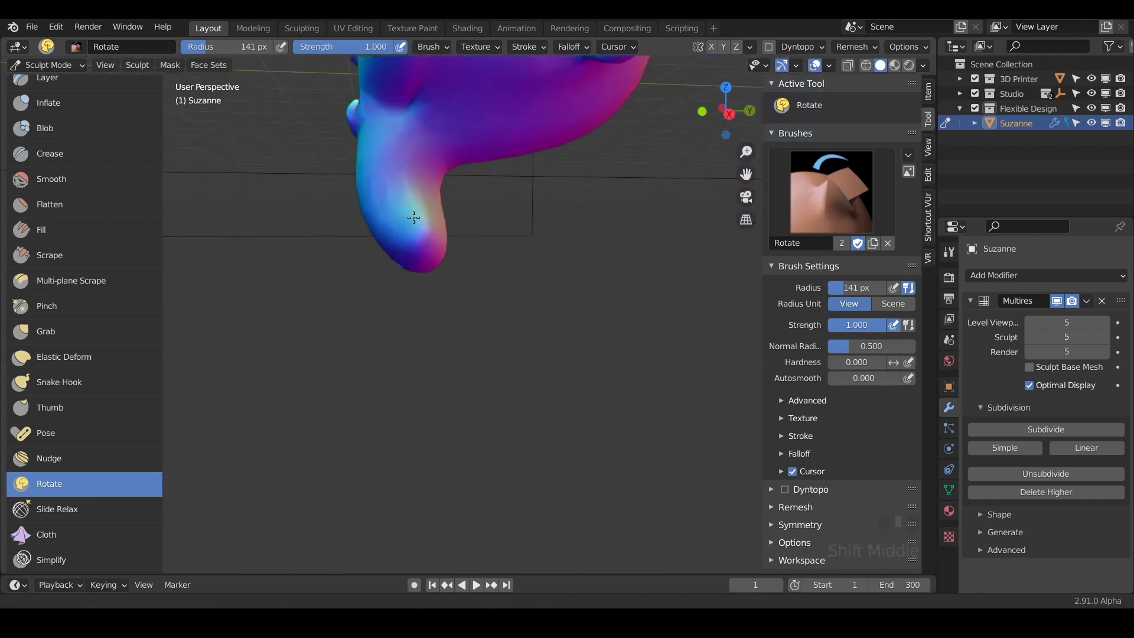
pyautogui.moveTo(459, 295)
pyautogui.mouseDown(button='middle')
pyautogui.moveTo(583, 284)
pyautogui.moveTo(509, 255)
pyautogui.mouseUp(button='middle')
pyautogui.moveTo(511, 257)
pyautogui.mouseDown()
pyautogui.moveTo(553, 284)
pyautogui.moveTo(544, 296)
pyautogui.mouseUp()
# Rotate the ear on the opposite side of the head.
pyautogui.moveTo(643, 195)
pyautogui.mouseDown(button='middle')
pyautogui.moveTo(532, 209)
pyautogui.moveTo(512, 330)
pyautogui.mouseUp(button='middle')
pyautogui.scroll(1, 532, 209)
pyautogui.scroll(-1, 532, 209)
pyautogui.scroll(-4, 532, 210)
pyautogui.moveTo(426, 309); pyautogui.dragTo(527, 268, button='middle')
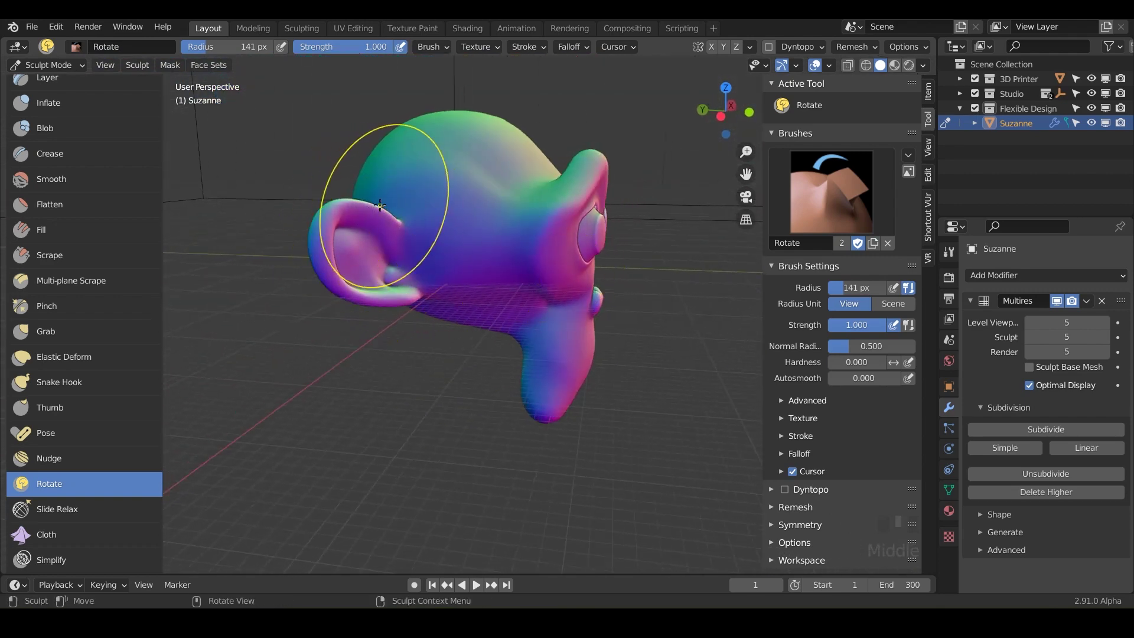
pyautogui.moveTo(362, 232)
pyautogui.mouseDown()
pyautogui.moveTo(296, 264)
pyautogui.moveTo(307, 260)
pyautogui.mouseUp()
# Reduce the Rotate brush radius to 65 px and twist a small spot on the side of the head.
pyautogui.scroll(5, 413, 239)
pyautogui.press('f')
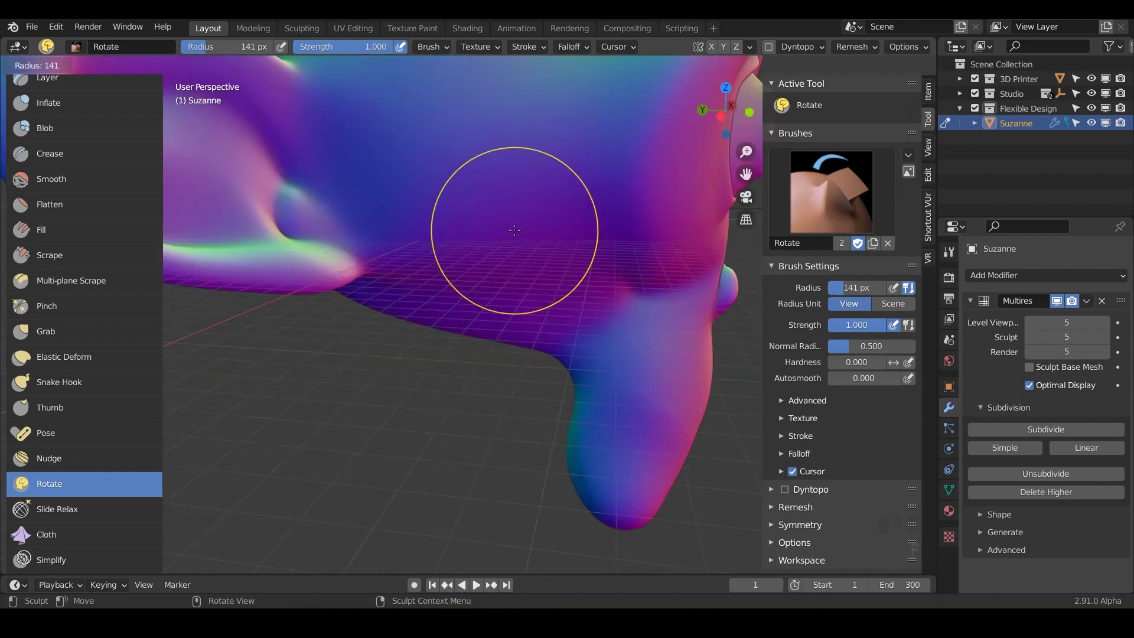
pyautogui.click(479, 241)
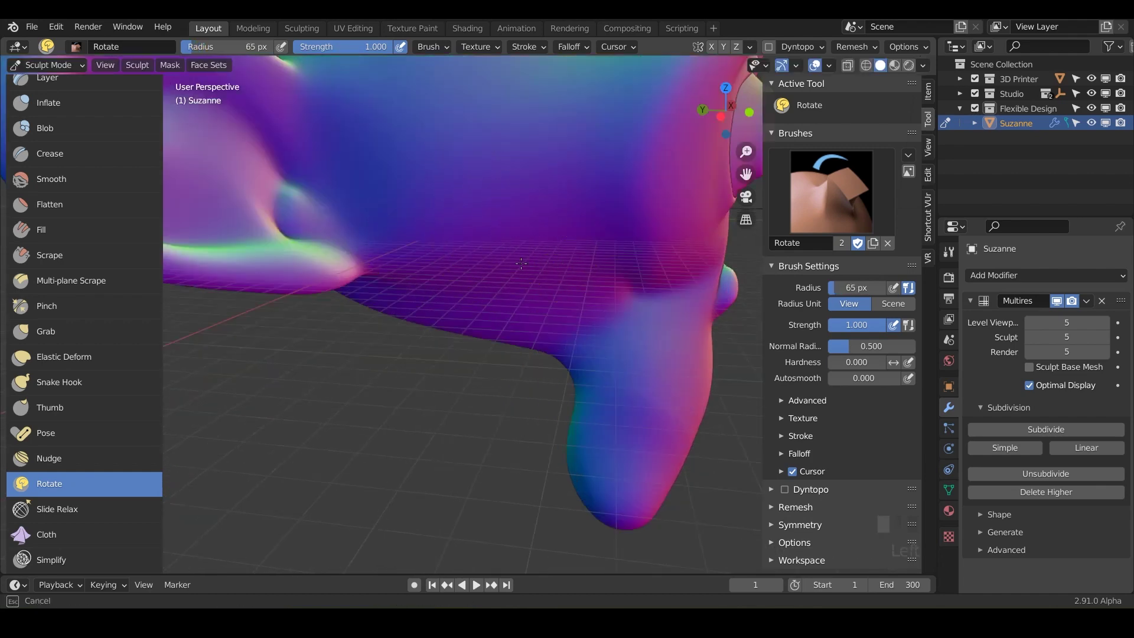
pyautogui.keyDown('shift'); pyautogui.moveTo(504, 213); pyautogui.dragTo(494, 267, button='middle'); pyautogui.keyUp('shift')
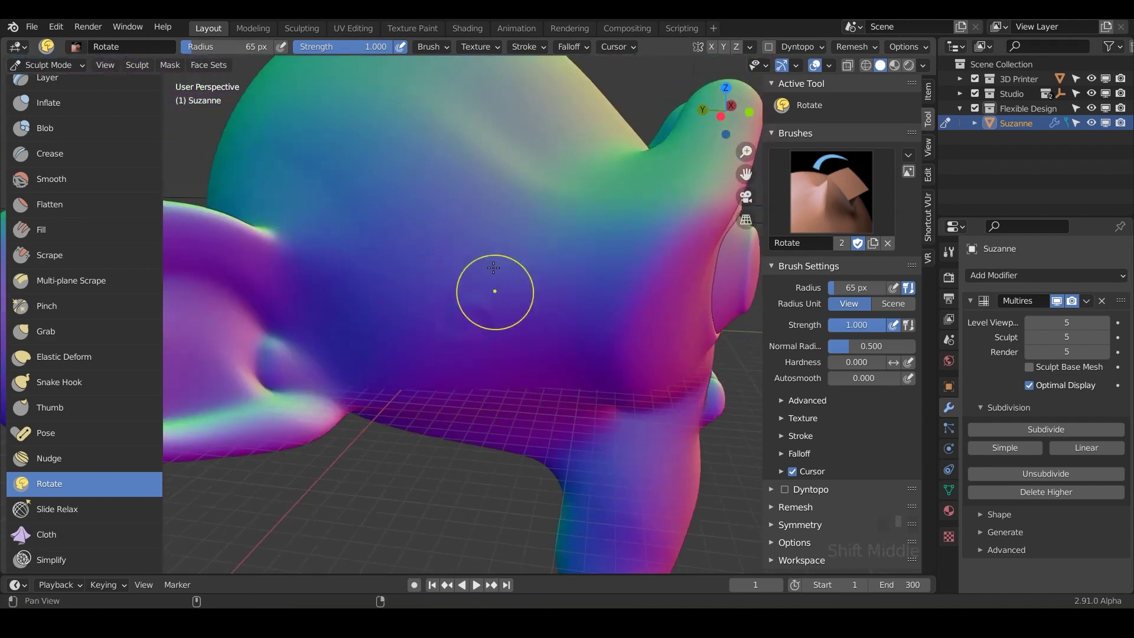
pyautogui.scroll(4, 494, 267)
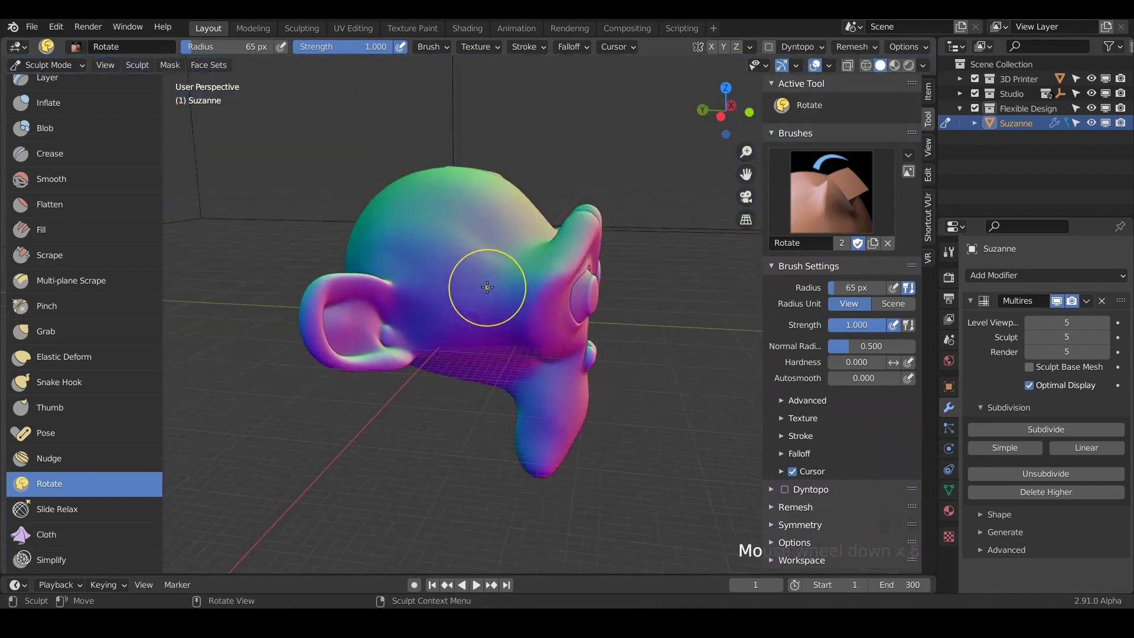
# Undo the last stroke and twist the side of the head into a large spiral using a 205 px brush radius.
pyautogui.hotkey('ctrl', 'z')
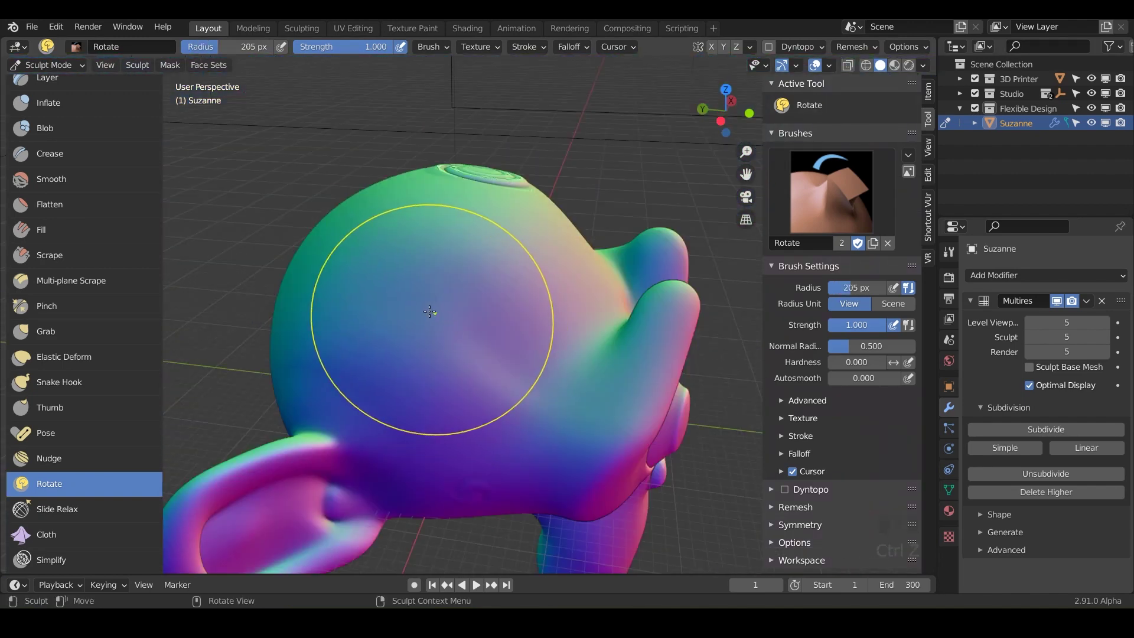
pyautogui.moveTo(430, 312); pyautogui.dragTo(429, 299)
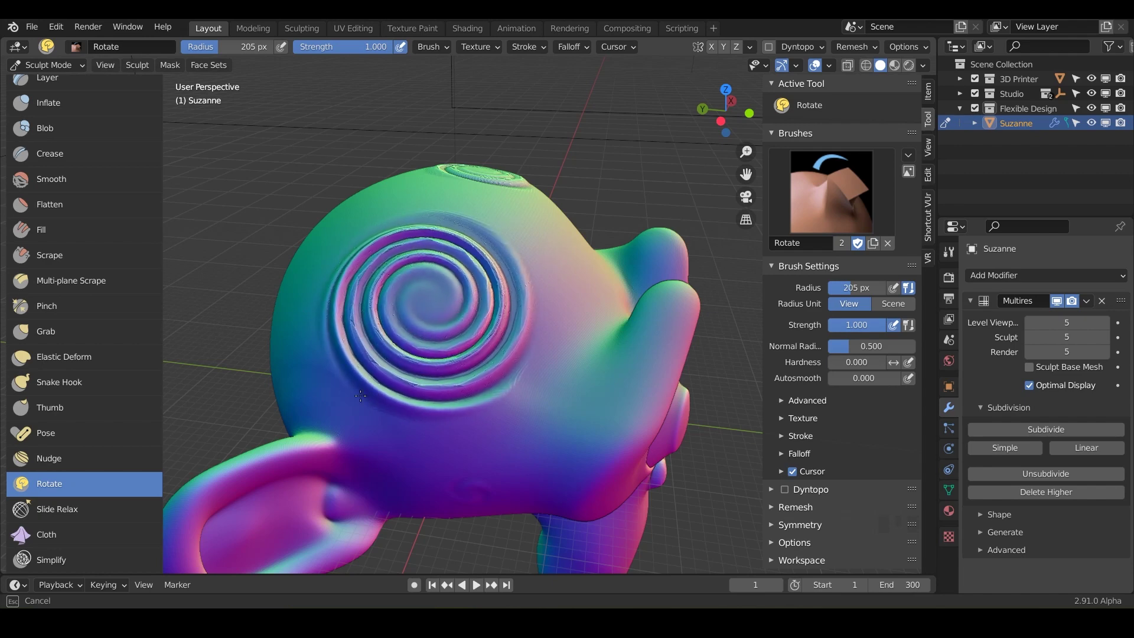
pyautogui.scroll(-3, 397, 328)
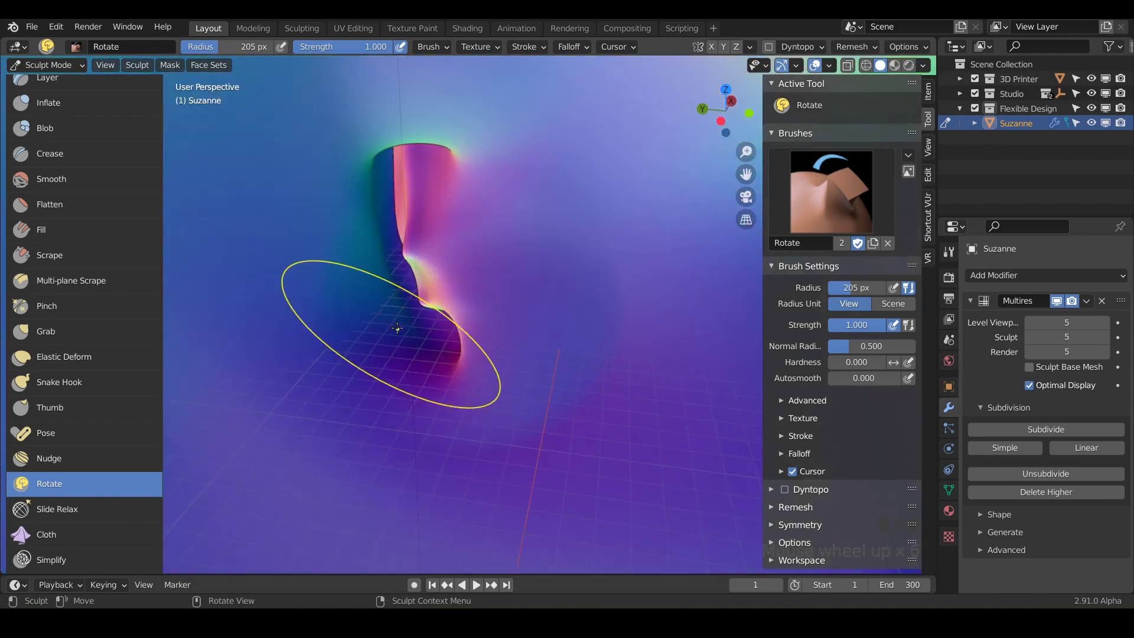
pyautogui.keyDown('shift'); pyautogui.moveTo(506, 190); pyautogui.dragTo(540, 222, button='middle'); pyautogui.keyUp('shift')
pyautogui.keyDown('shift'); pyautogui.moveTo(493, 331); pyautogui.dragTo(413, 260, button='middle'); pyautogui.keyUp('shift')
pyautogui.scroll(-3, 654, 435)
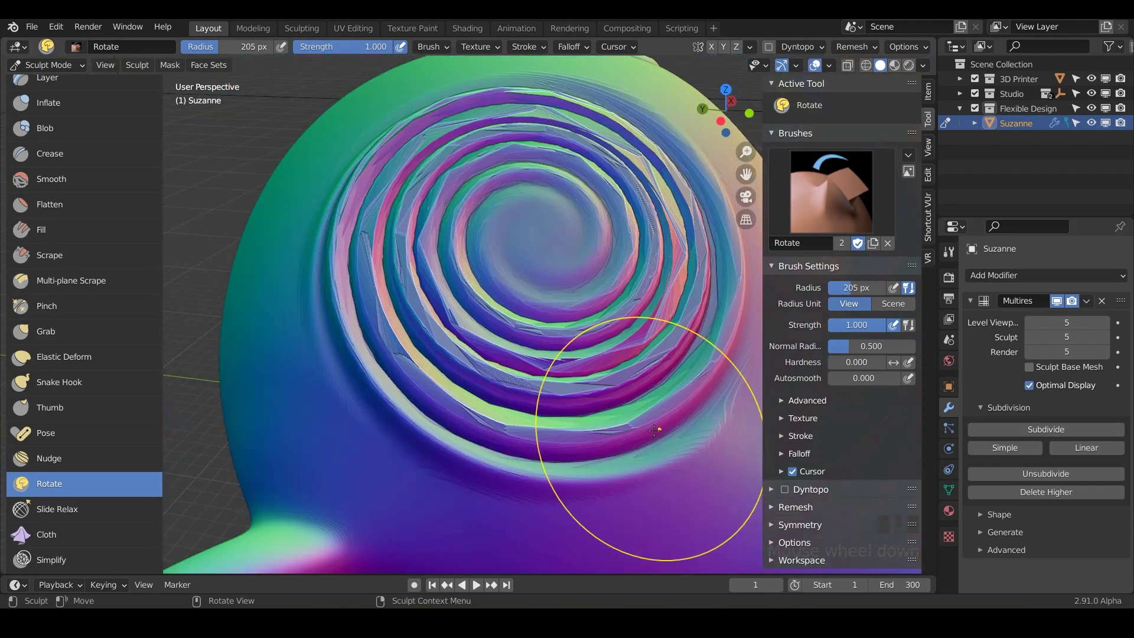
# Undo the large spiral on the side of the head and rotate the ear from a side view with the 205 px brush.
pyautogui.moveTo(543, 230)
pyautogui.mouseDown(button='middle')
pyautogui.moveTo(524, 265)
pyautogui.moveTo(568, 330)
pyautogui.moveTo(458, 291)
pyautogui.moveTo(472, 278)
pyautogui.moveTo(459, 249)
pyautogui.moveTo(453, 291)
pyautogui.moveTo(529, 277)
pyautogui.moveTo(456, 289)
pyautogui.moveTo(467, 286)
pyautogui.mouseUp(button='middle')
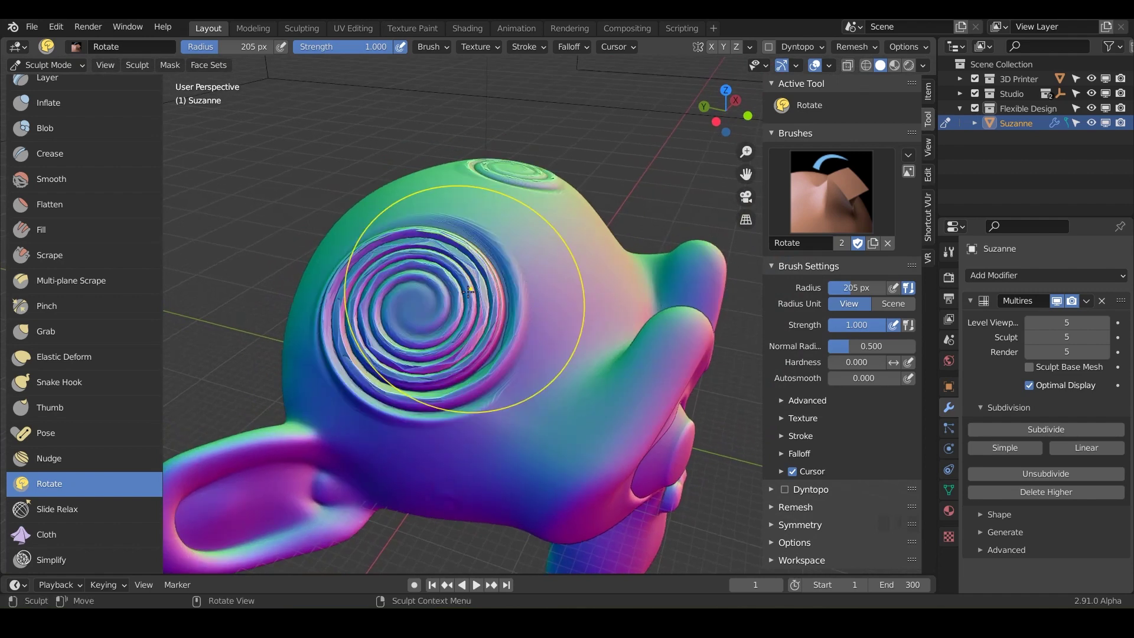
pyautogui.hotkey('ctrl', 'z')
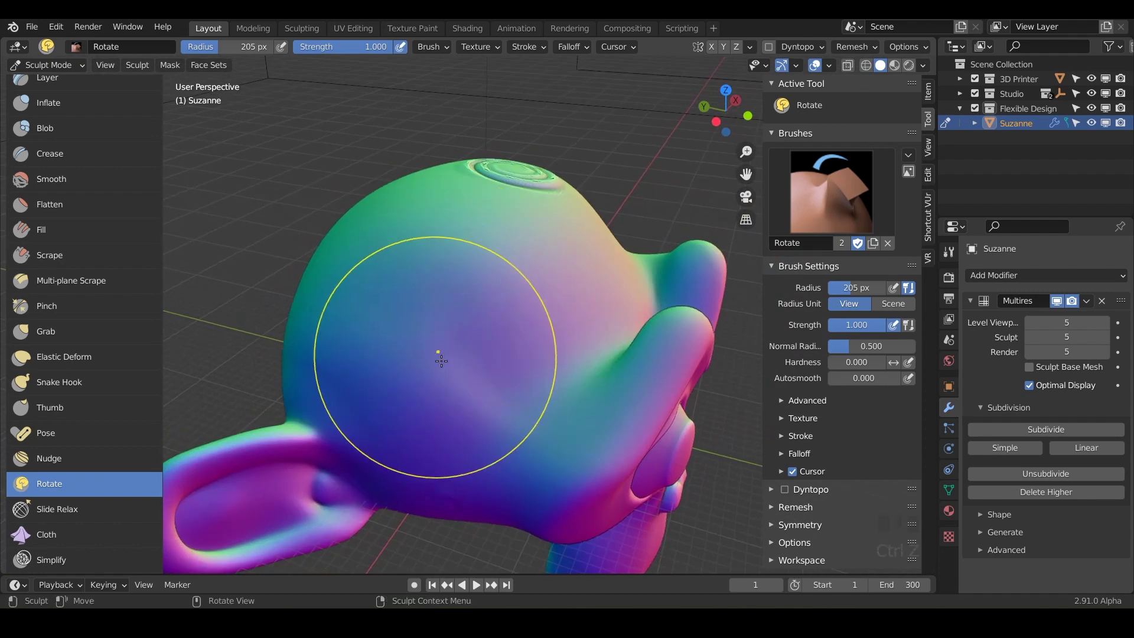
pyautogui.scroll(-5, 440, 385)
pyautogui.moveTo(441, 385)
pyautogui.mouseDown(button='middle')
pyautogui.moveTo(421, 318)
pyautogui.moveTo(443, 319)
pyautogui.mouseUp(button='middle')
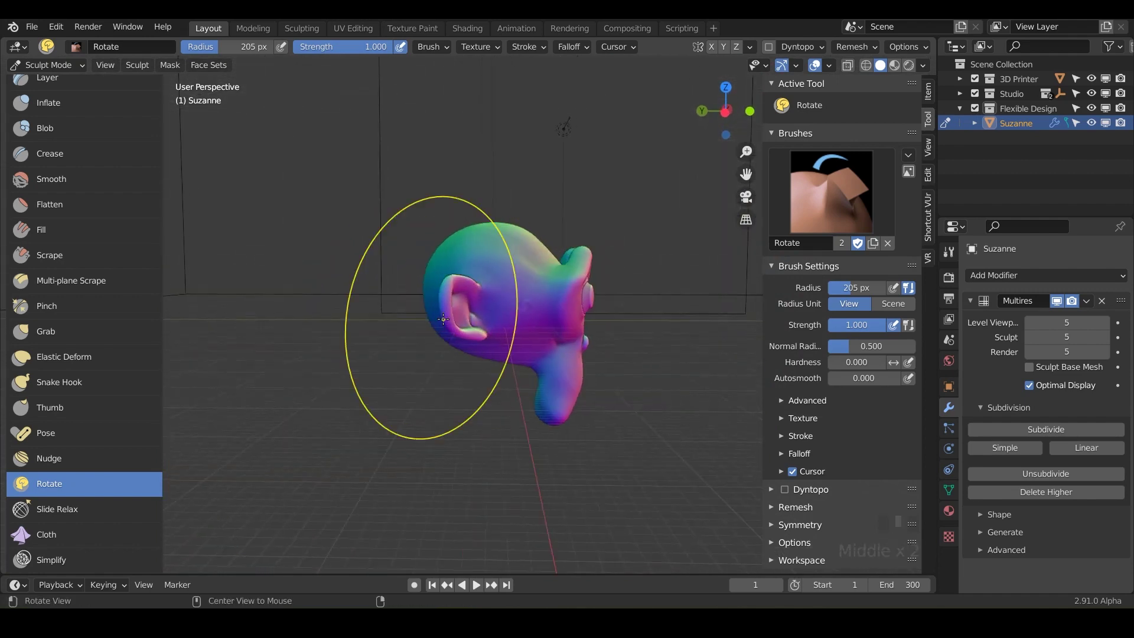
pyautogui.moveTo(442, 301); pyautogui.dragTo(421, 287)
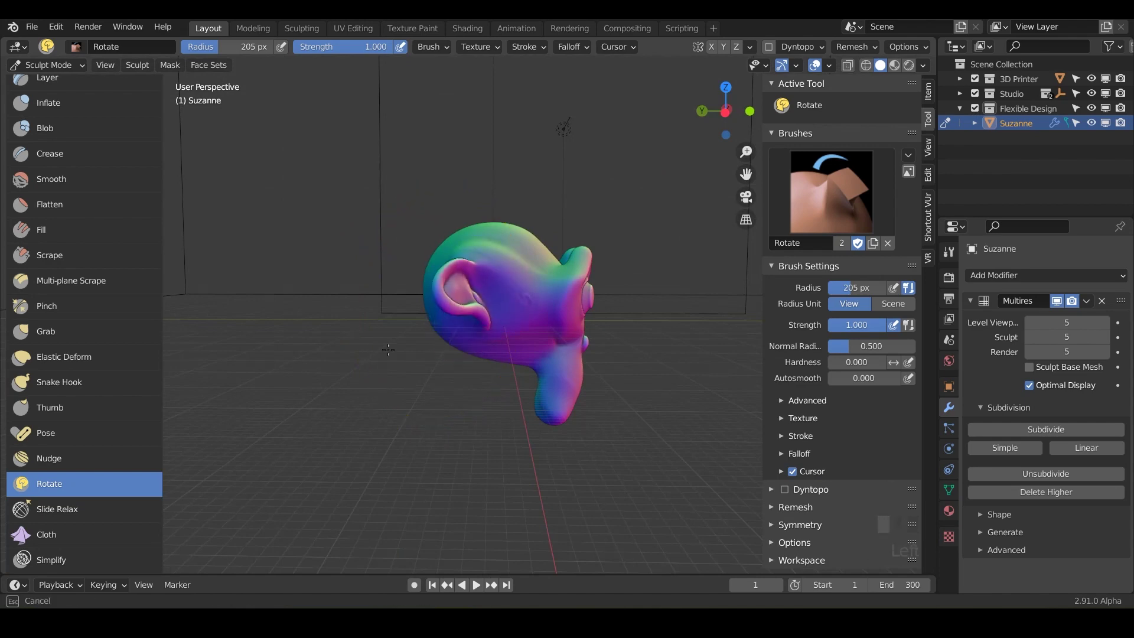
pyautogui.moveTo(391, 350); pyautogui.dragTo(394, 352)
# Rotate the brow and eye area on each side of the face with the 205 px Rotate brush.
pyautogui.moveTo(523, 313); pyautogui.dragTo(397, 365, button='middle')
pyautogui.scroll(3, 501, 307)
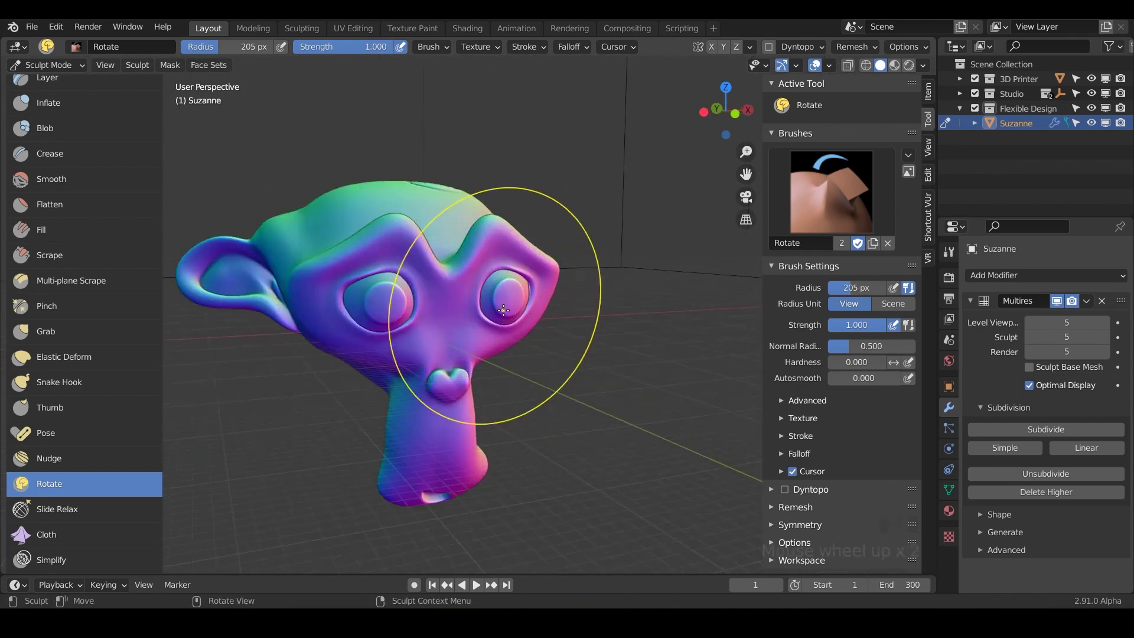
pyautogui.moveTo(552, 296)
pyautogui.mouseDown(button='middle')
pyautogui.moveTo(481, 316)
pyautogui.moveTo(585, 296)
pyautogui.moveTo(511, 273)
pyautogui.mouseUp(button='middle')
pyautogui.moveTo(481, 195); pyautogui.dragTo(496, 210)
pyautogui.moveTo(399, 206); pyautogui.dragTo(456, 214, button='middle')
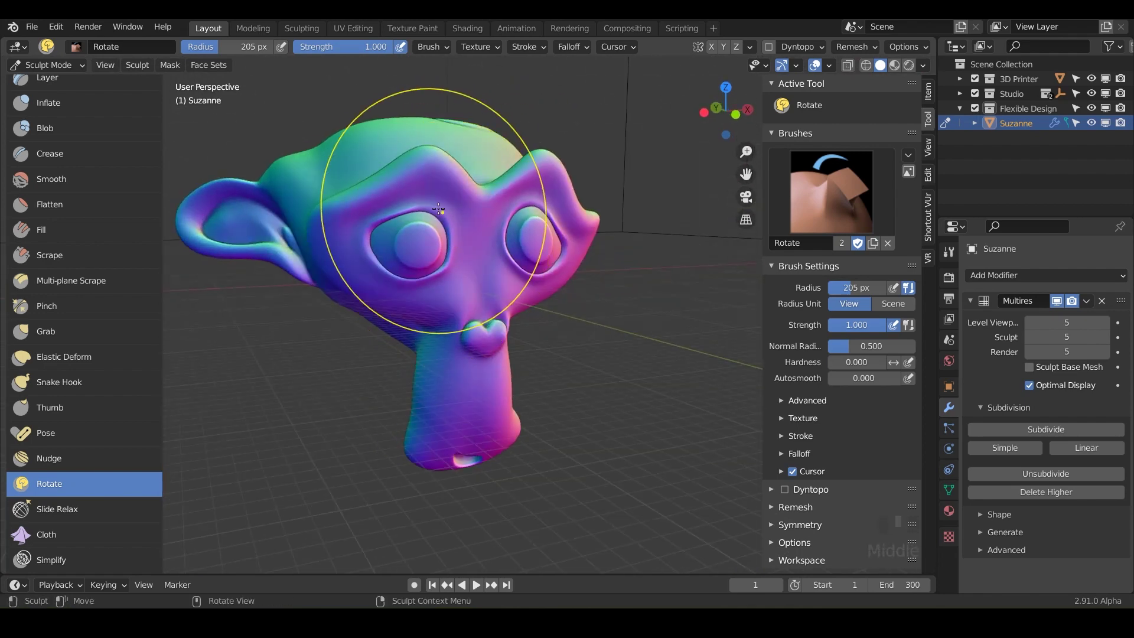
pyautogui.moveTo(411, 213)
pyautogui.mouseDown()
pyautogui.moveTo(423, 217)
pyautogui.moveTo(425, 205)
pyautogui.mouseUp()
pyautogui.moveTo(491, 319)
pyautogui.mouseDown(button='middle')
pyautogui.moveTo(453, 289)
pyautogui.moveTo(474, 217)
pyautogui.mouseUp(button='middle')
pyautogui.keyDown('shift'); pyautogui.moveTo(471, 300); pyautogui.dragTo(518, 354, button='middle'); pyautogui.keyUp('shift')
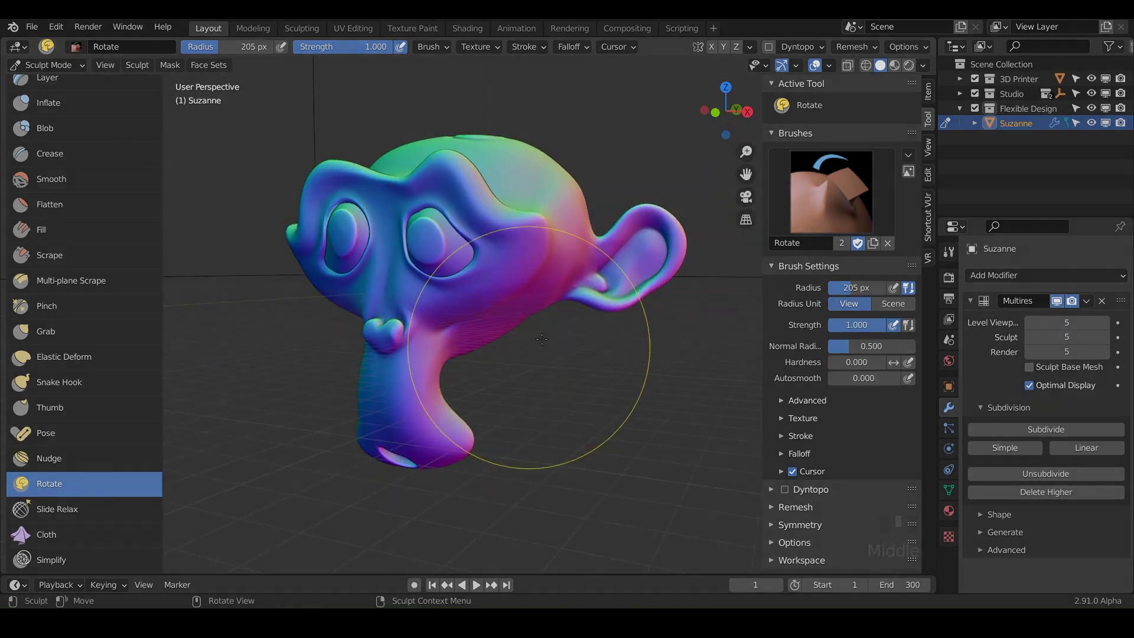